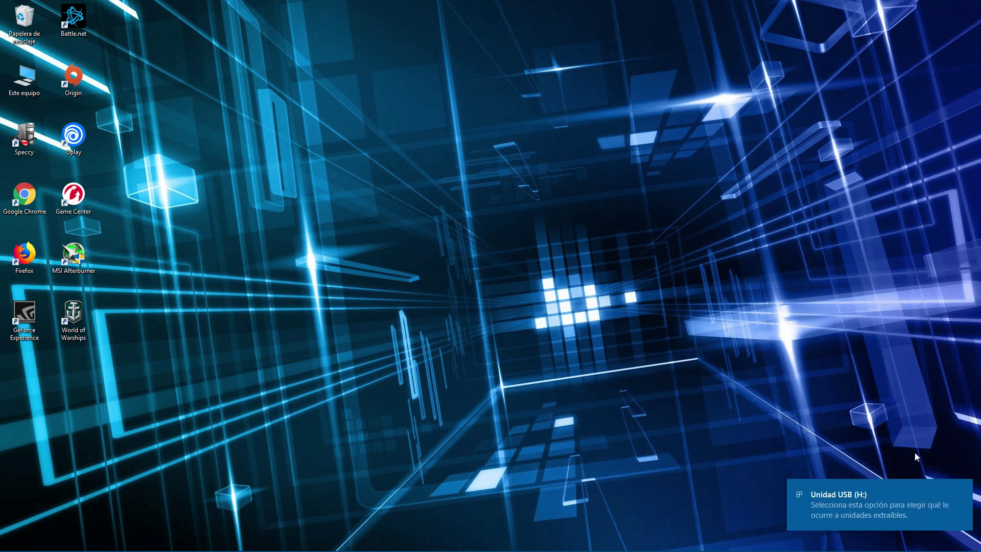
View the AutoPlay choices for Unidad USB (H:), and open the drive from Este equipo to view its files.
click(855, 501)
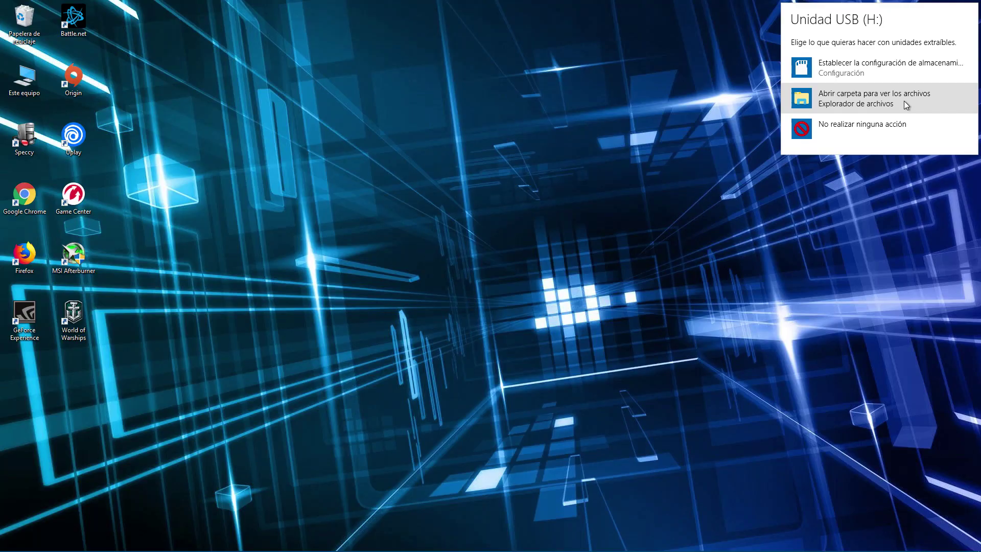
click(842, 180)
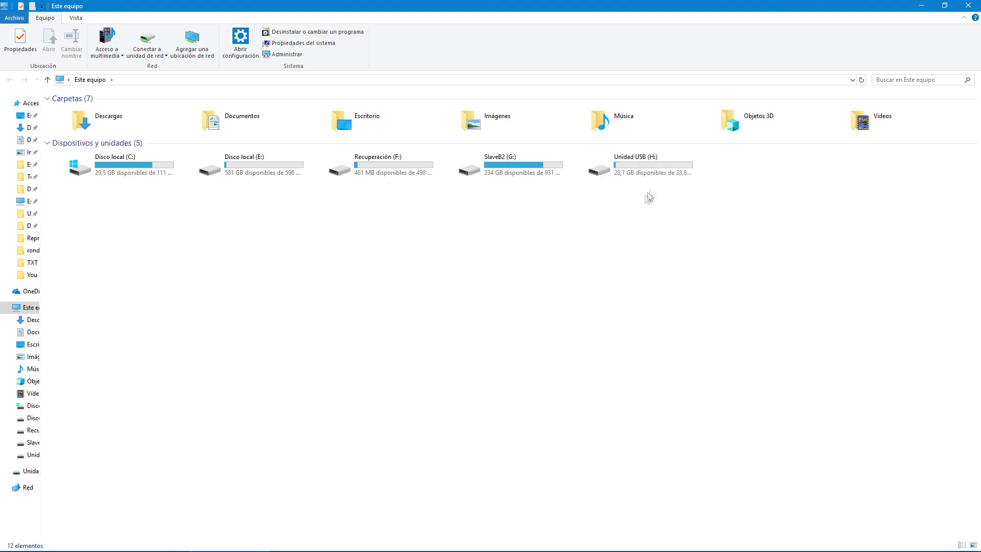
double_click(651, 167)
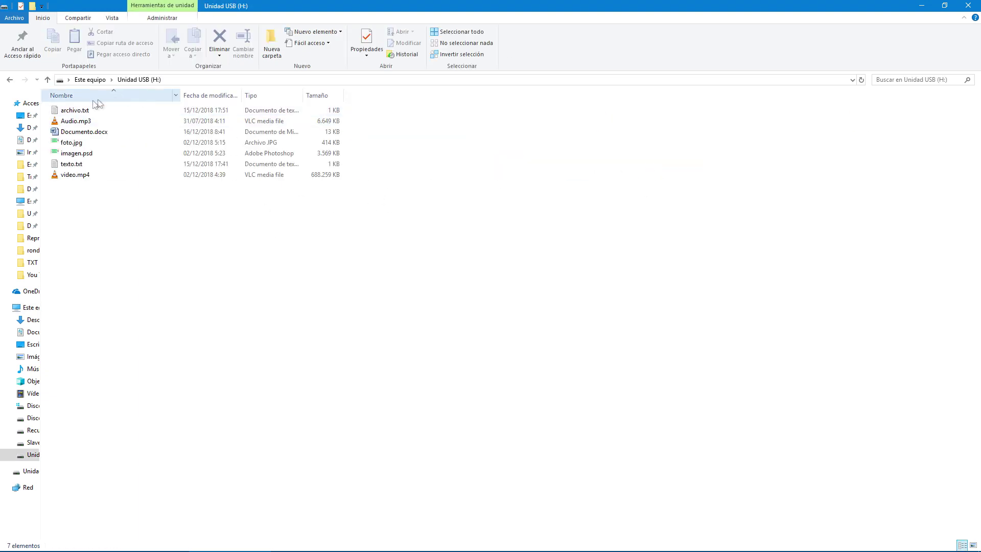
click(91, 80)
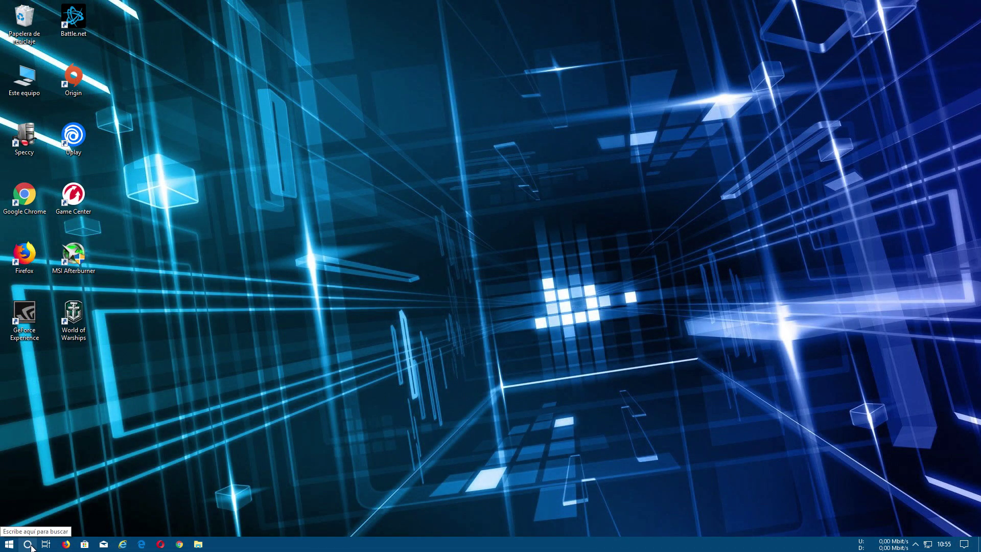
Search Windows for "Panel de control" and open it.
click(28, 545)
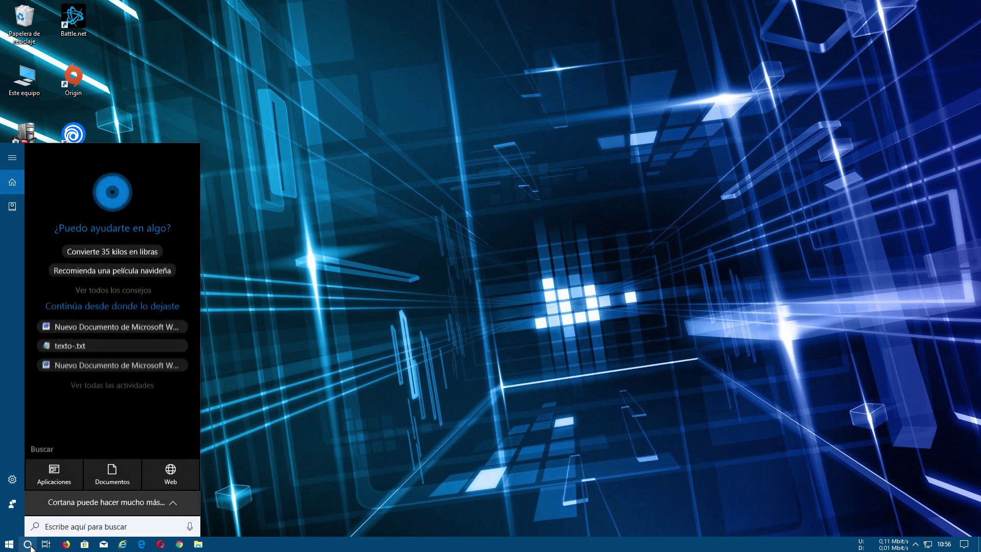
text(Pa)
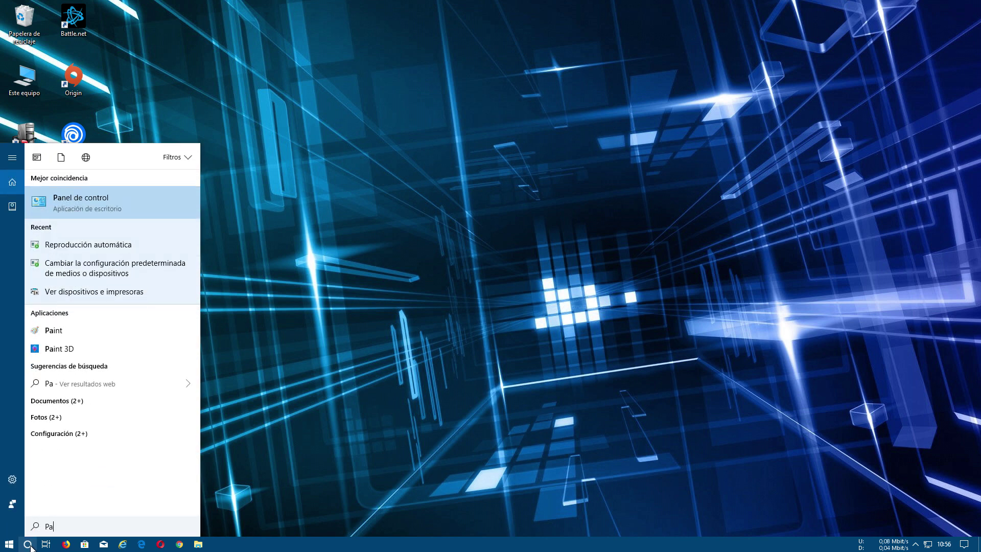
text(nel de contro)
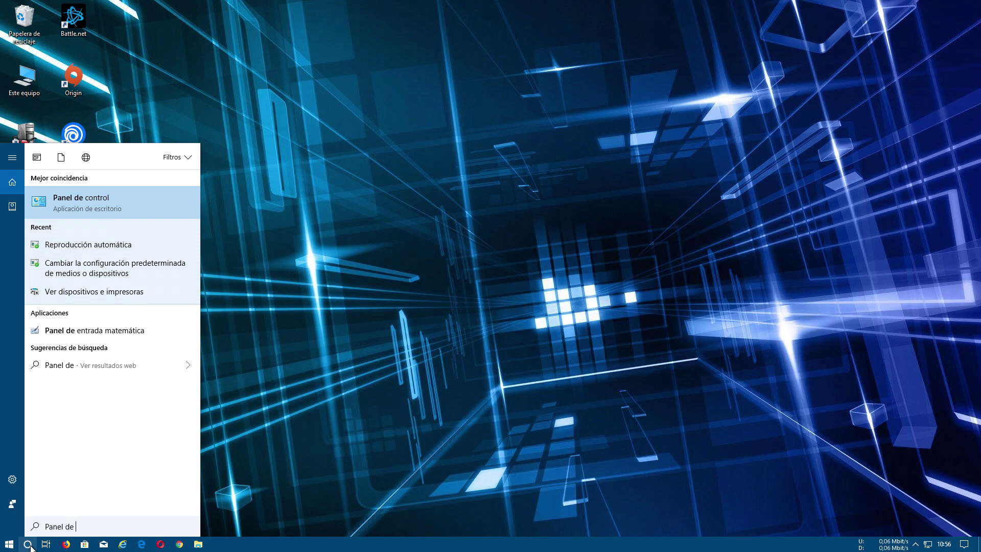
text(l)
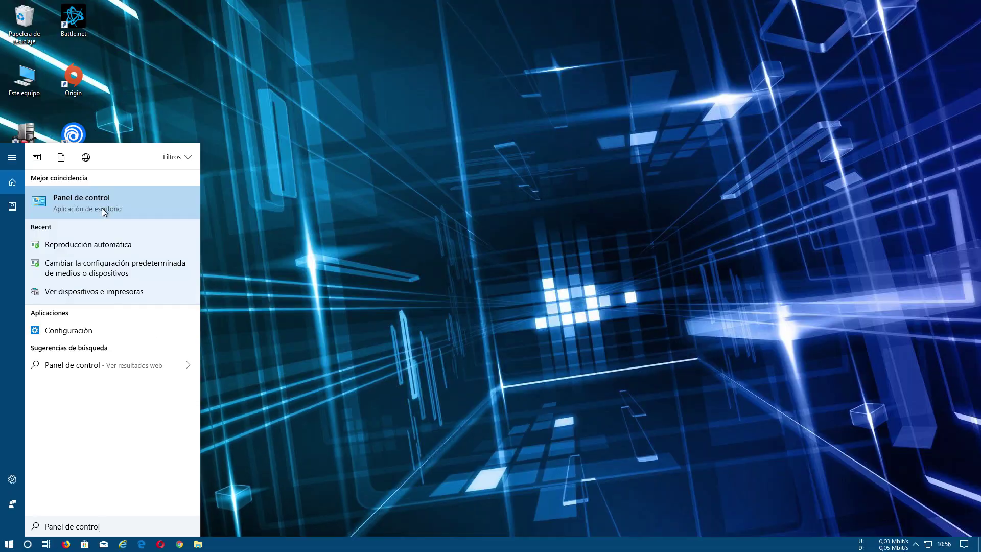
click(119, 145)
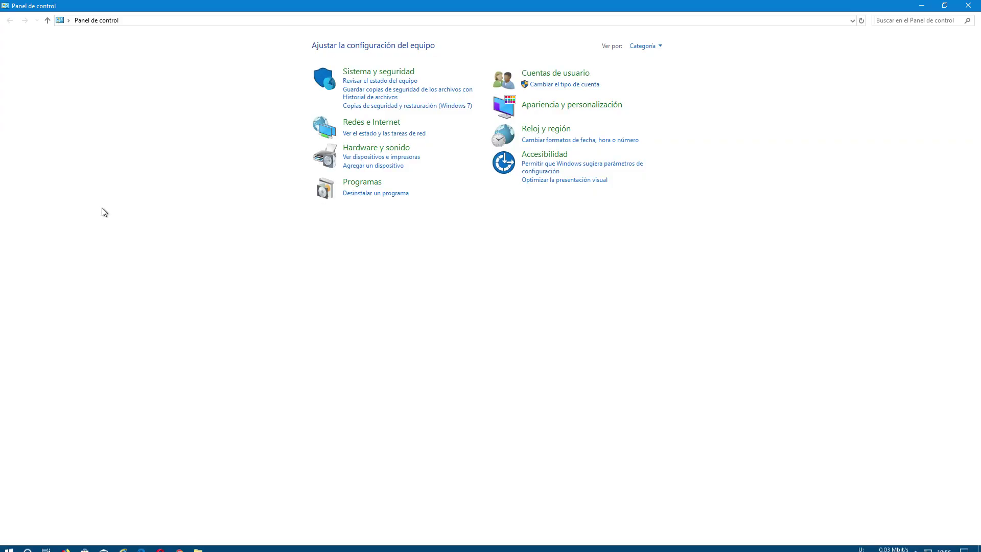
Try the Iconos grandes and Iconos pequeños views of the Control Panel, and return to the Categoría view.
click(659, 48)
click(658, 77)
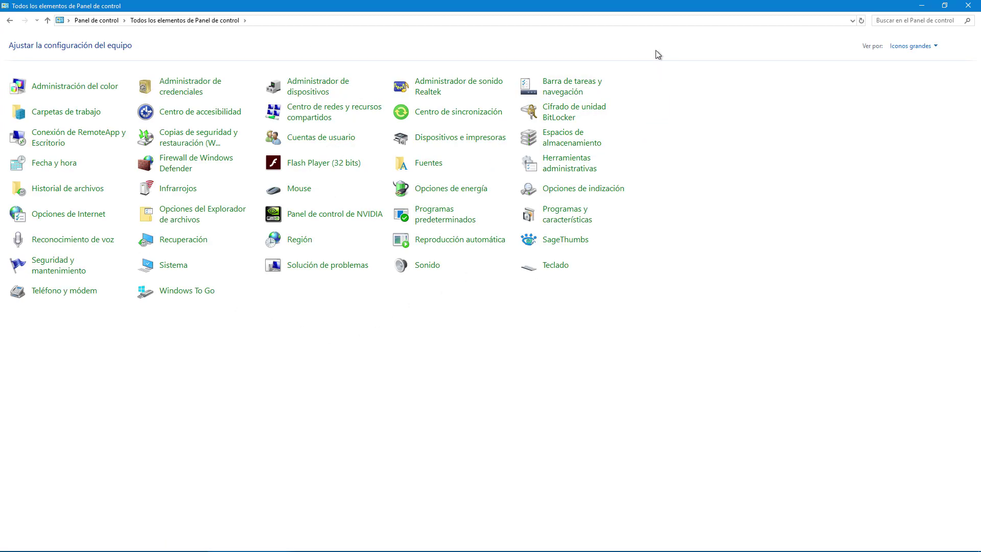
click(910, 46)
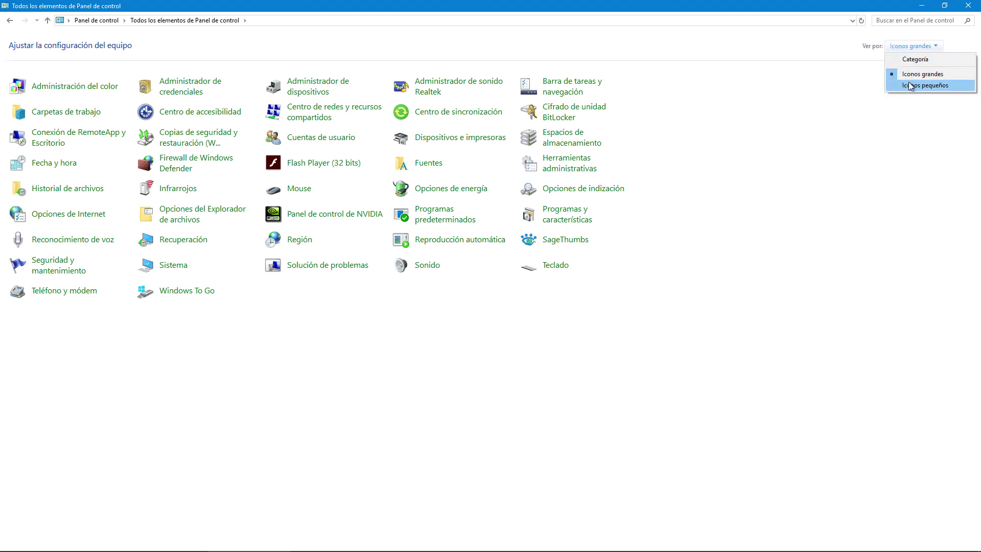
click(911, 83)
click(915, 47)
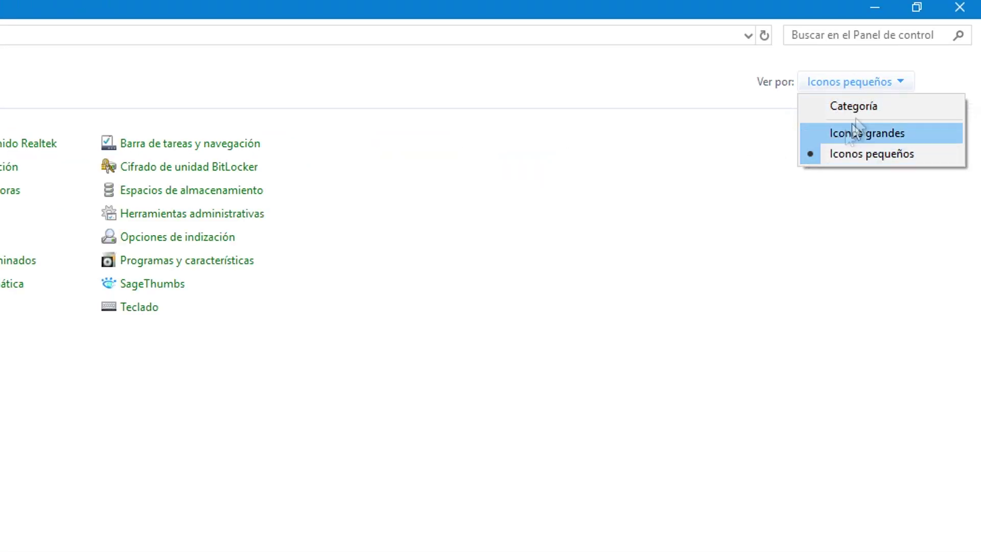
click(863, 107)
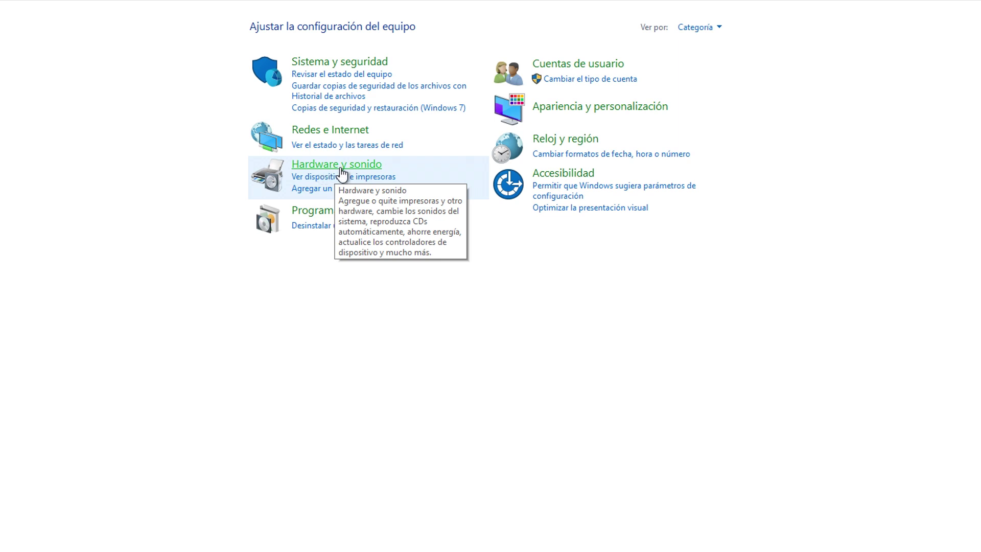
Open the Reproducción automática settings in the Hardware y sonido category.
click(341, 166)
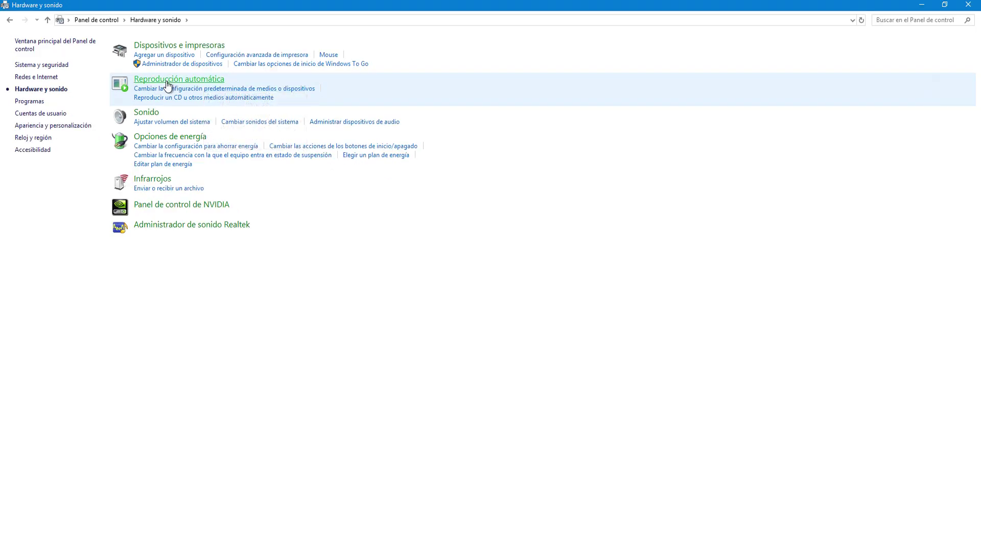
click(167, 82)
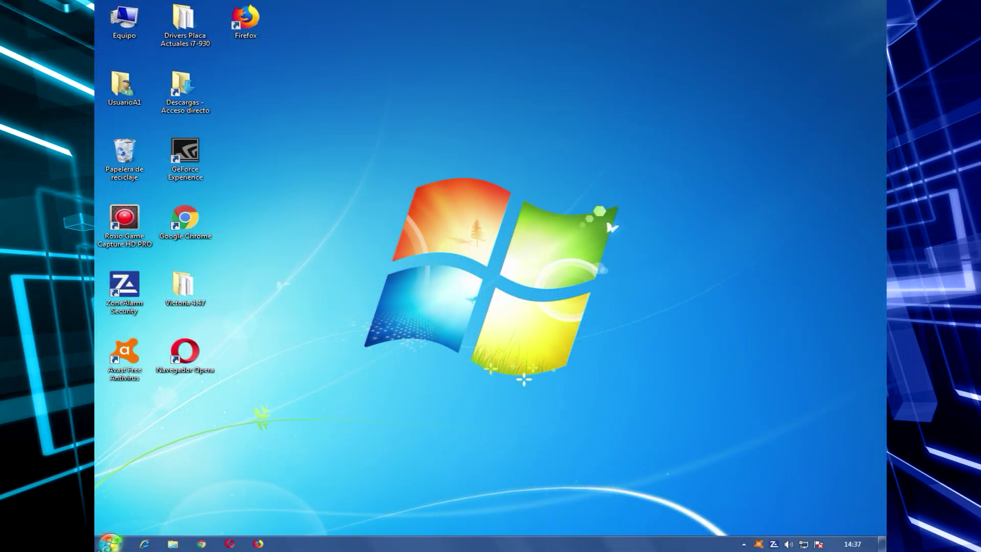
On the Windows 7 desktop, open Reproducción automática from the Hardware y sonido category of Panel de control.
click(108, 545)
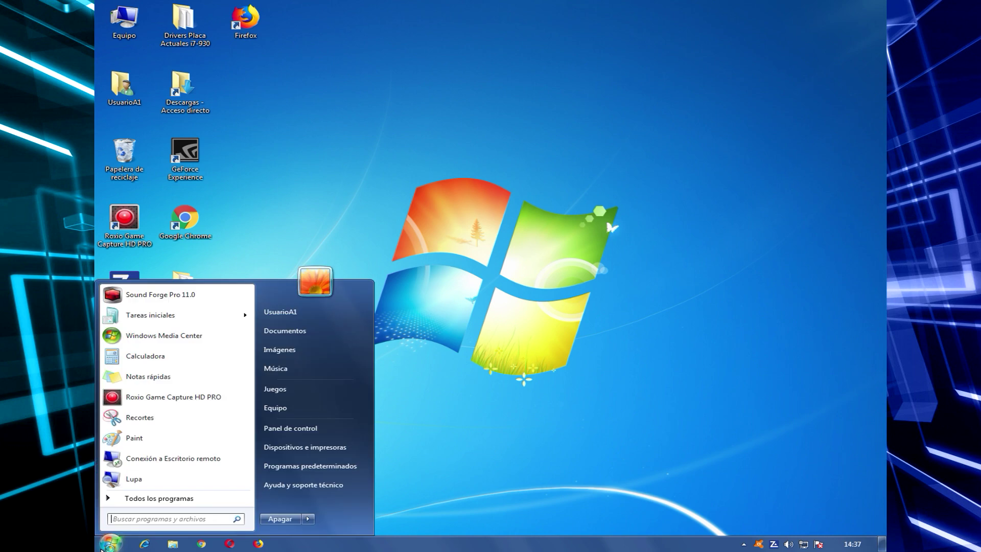
click(313, 431)
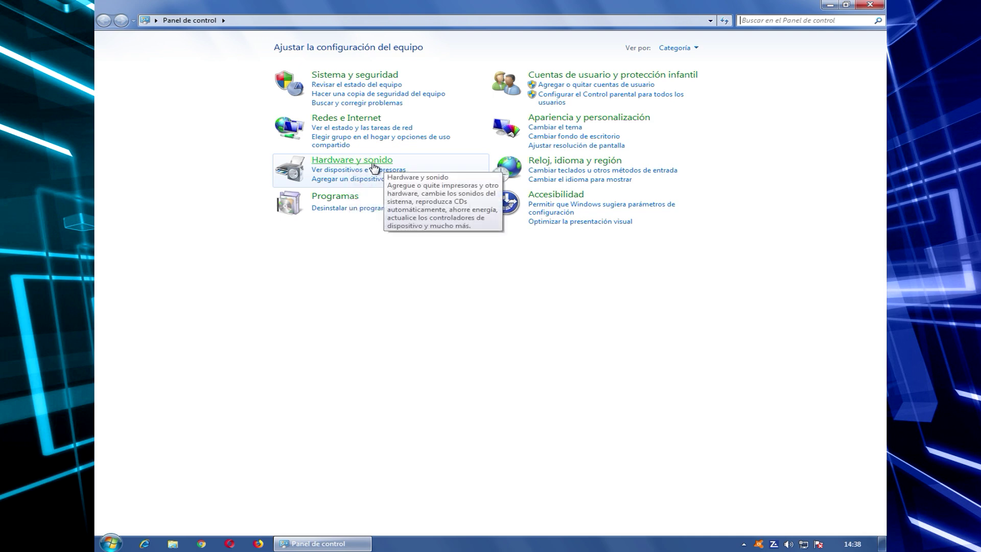
click(374, 169)
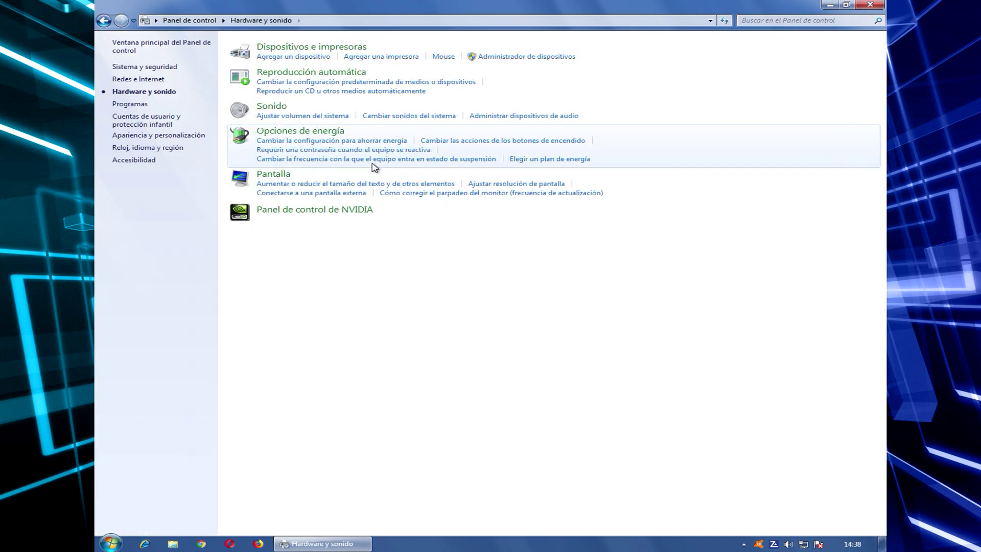
click(324, 76)
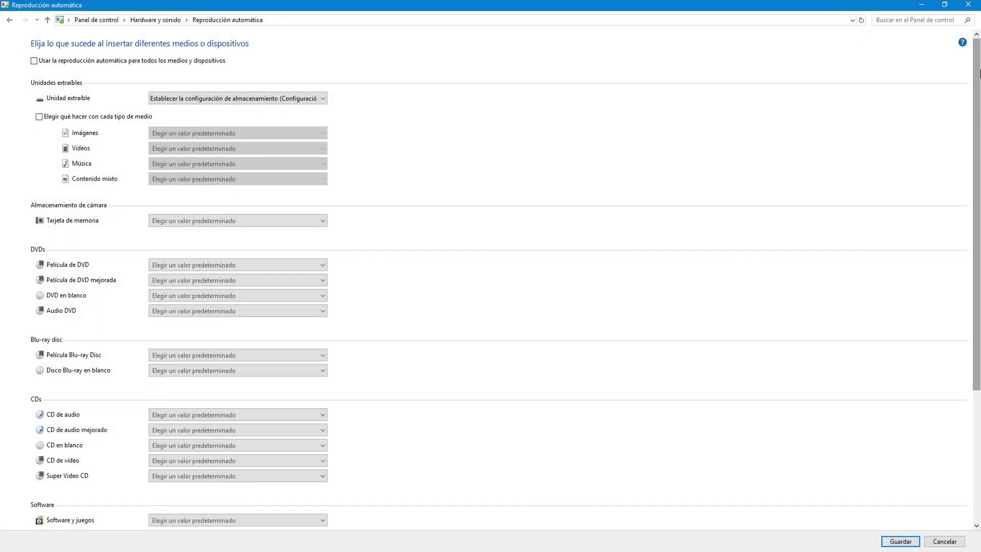
Restore all default values for media and devices in the Reproducción automática settings and save the changes.
scroll(979, 73, down, 5)
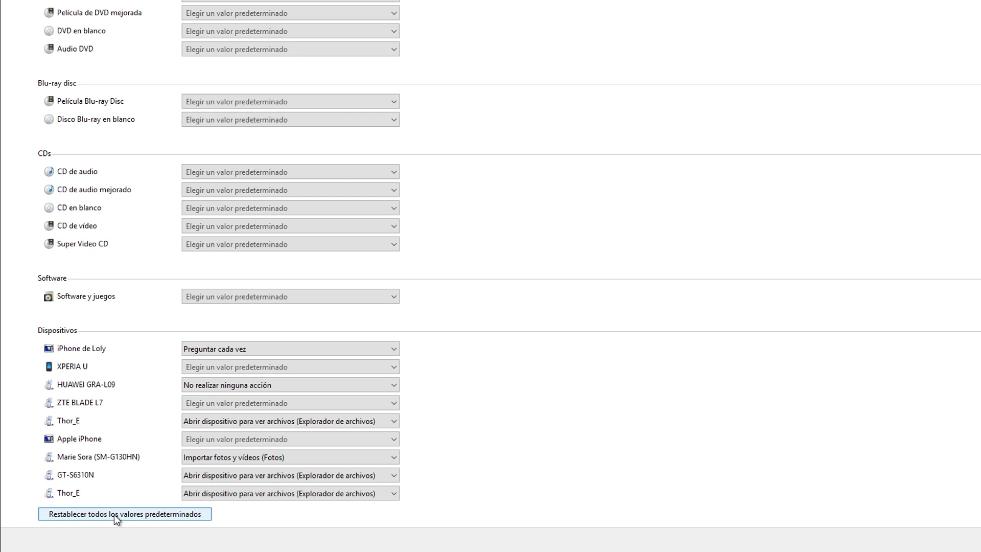
click(114, 514)
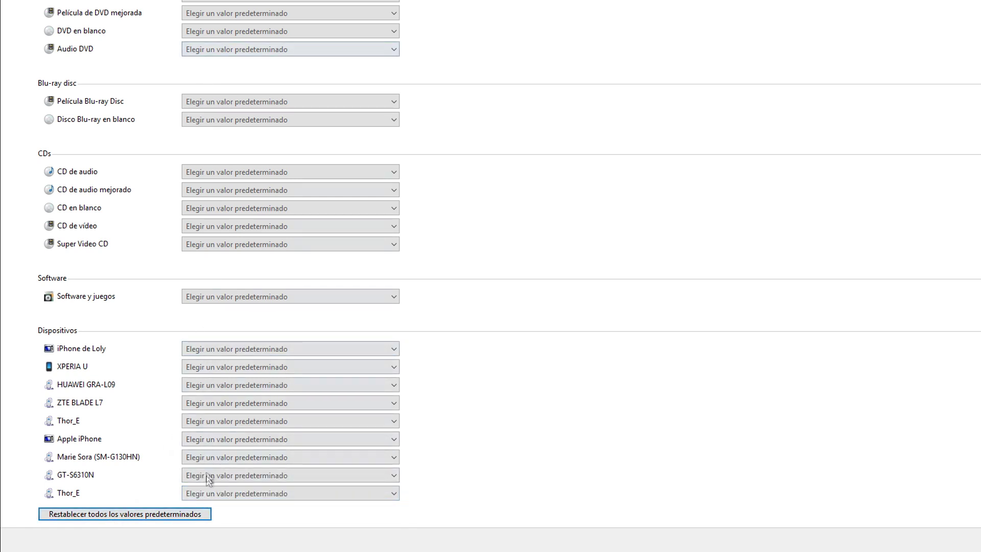
drag(977, 368, 980, 464)
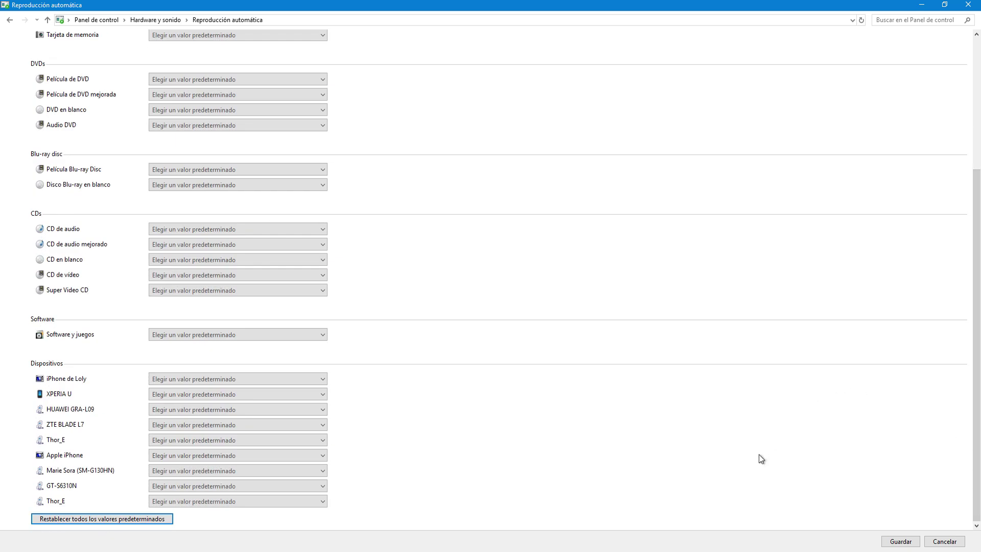
key(Tab)
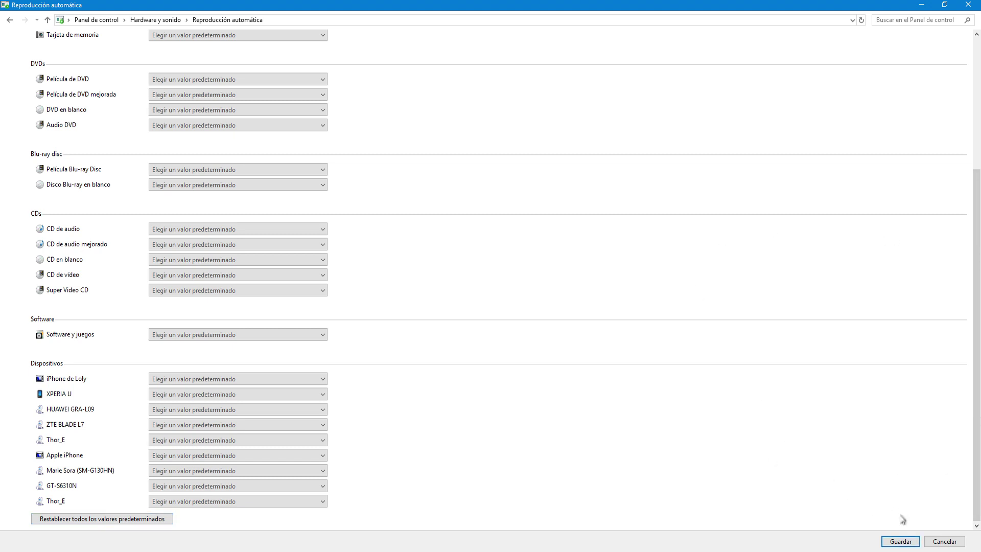
click(901, 543)
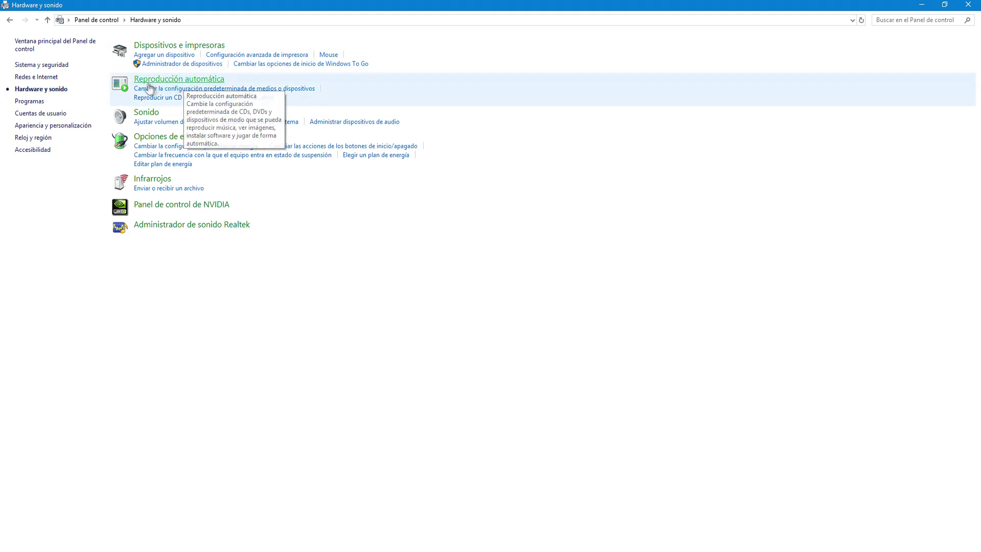
Reopen the Reproducción automática settings and review the actions offered for Unidad extraíble.
click(170, 82)
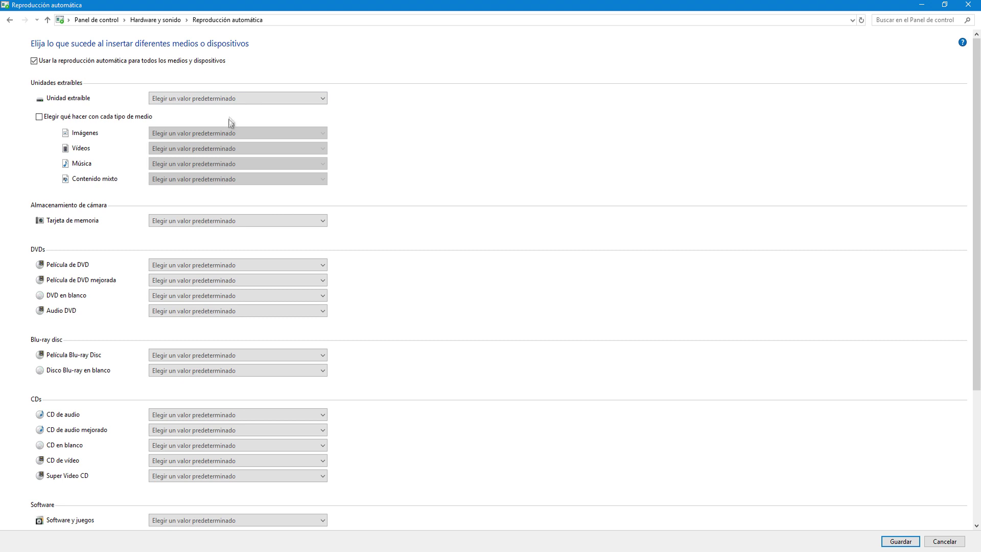
click(241, 98)
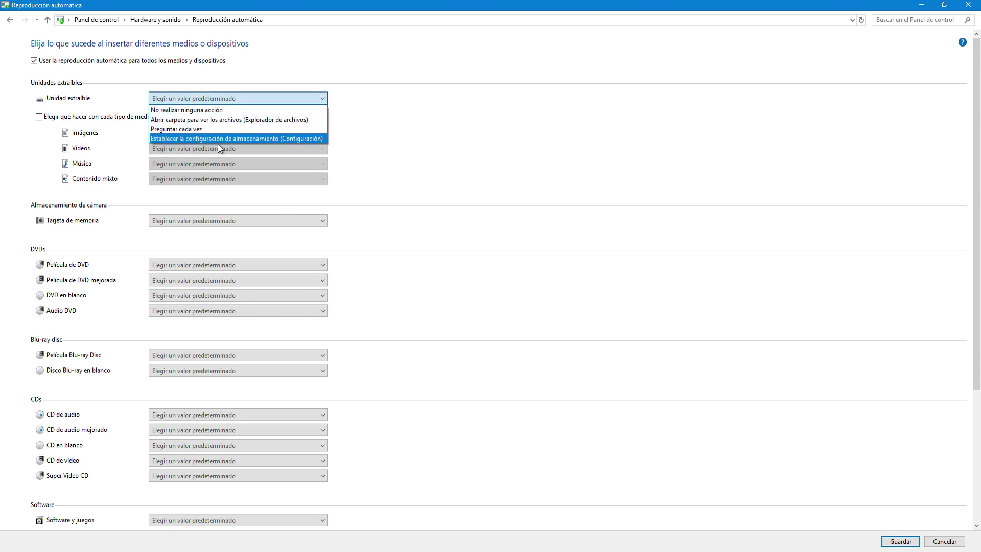
click(259, 79)
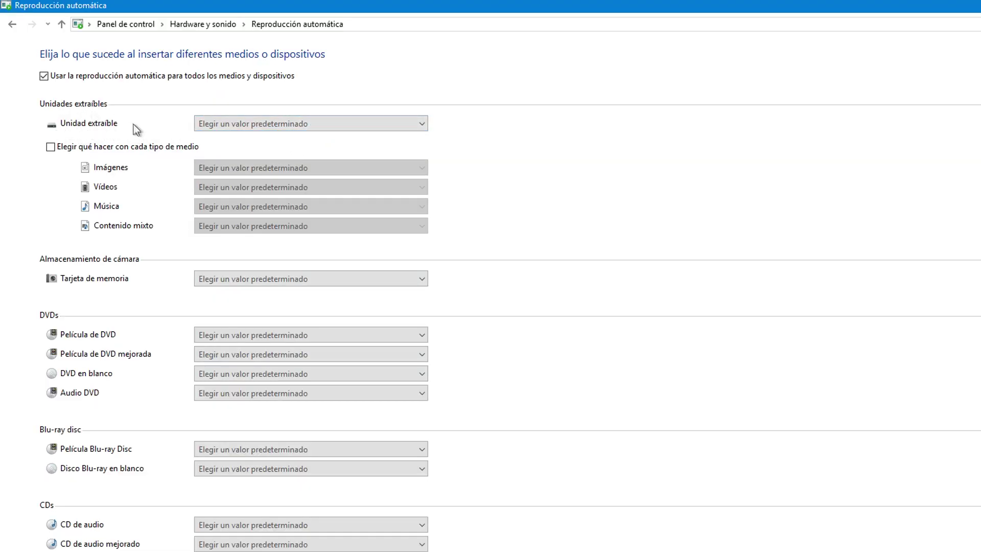
Try the actions "No realizar ninguna acción" and "Preguntar cada vez" for Unidad extraíble.
click(337, 132)
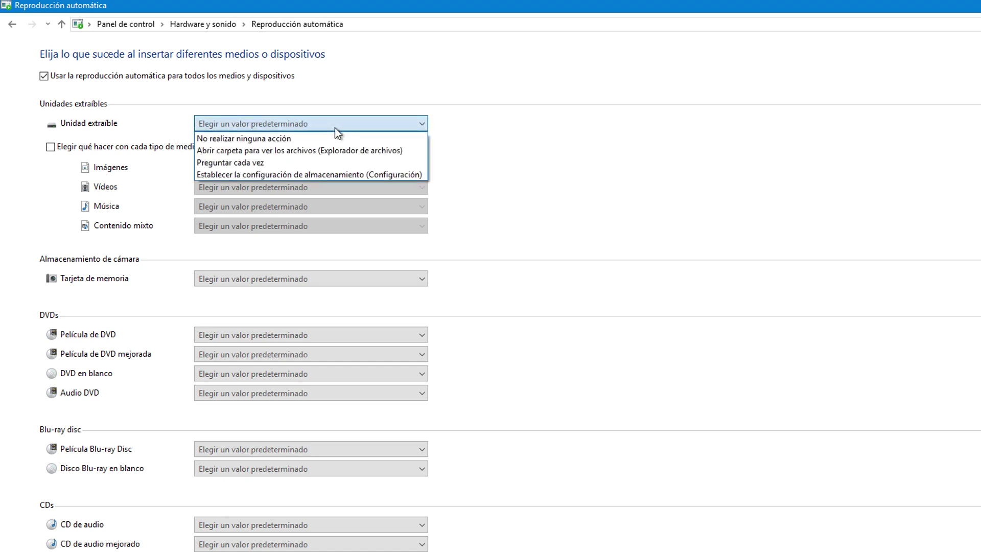
click(240, 139)
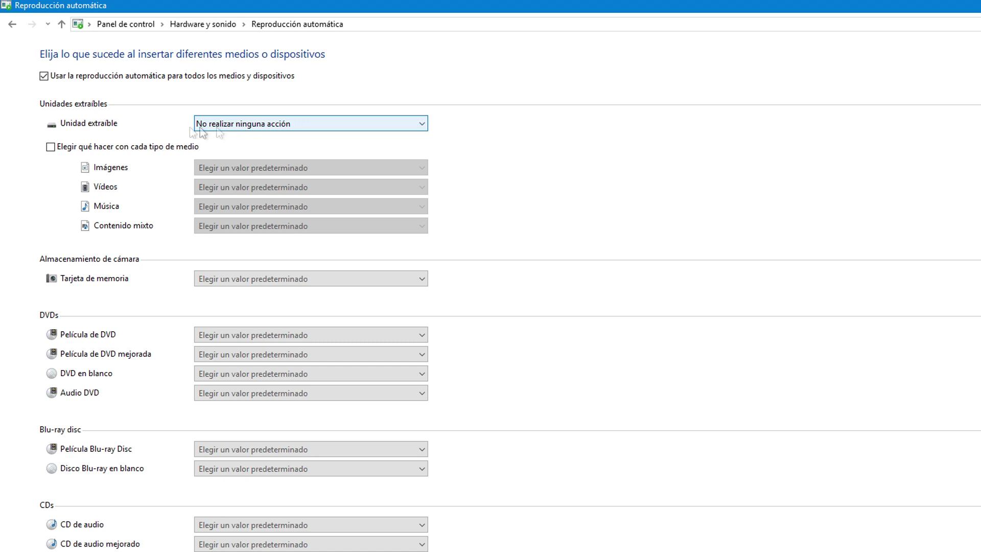
click(266, 123)
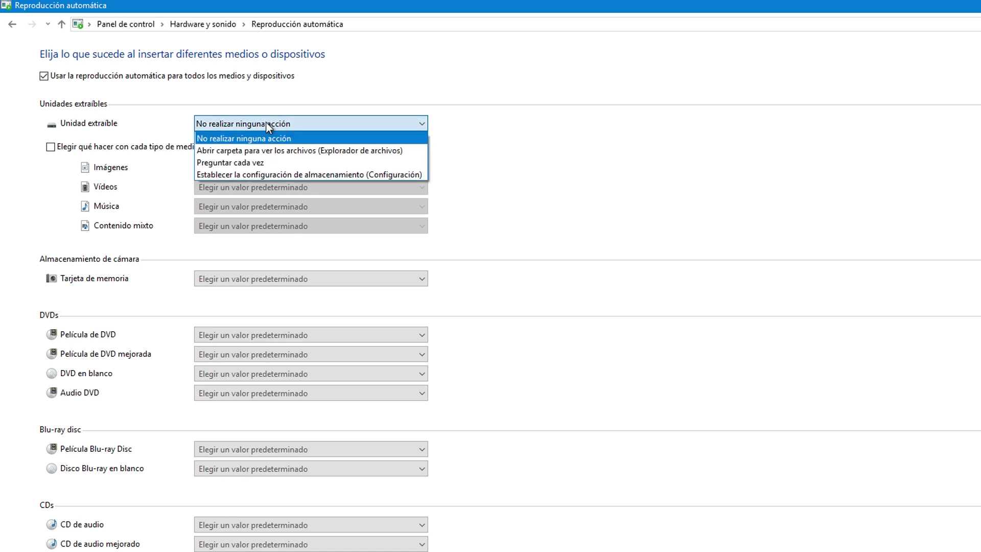
click(239, 165)
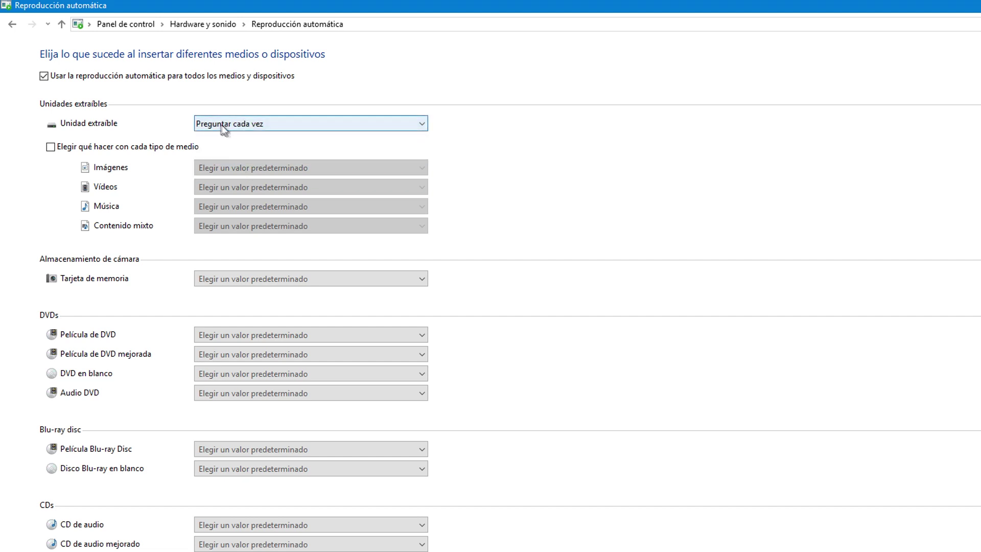
Set the Unidad extraíble action to "Abrir carpeta para ver los archivos (Explorador de archivos)".
click(291, 125)
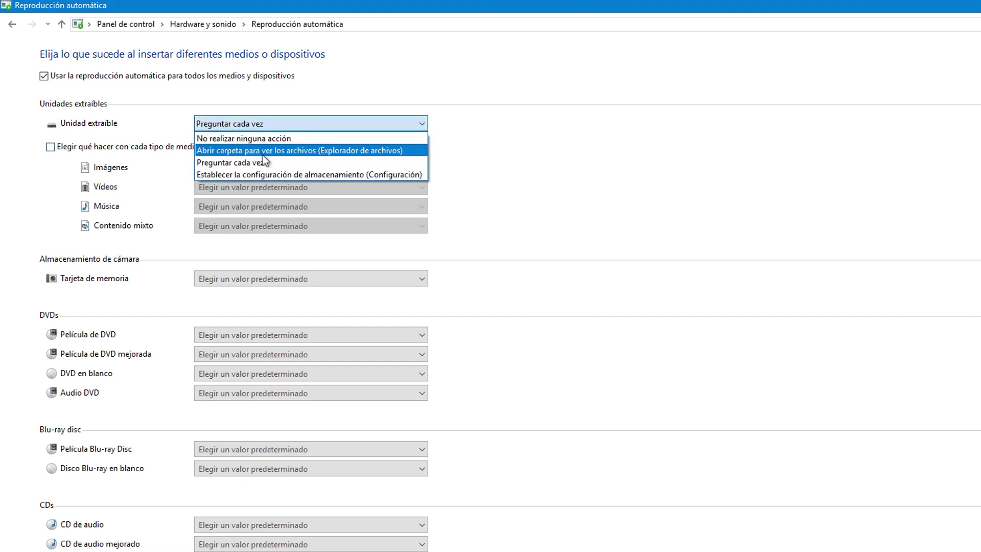
click(263, 147)
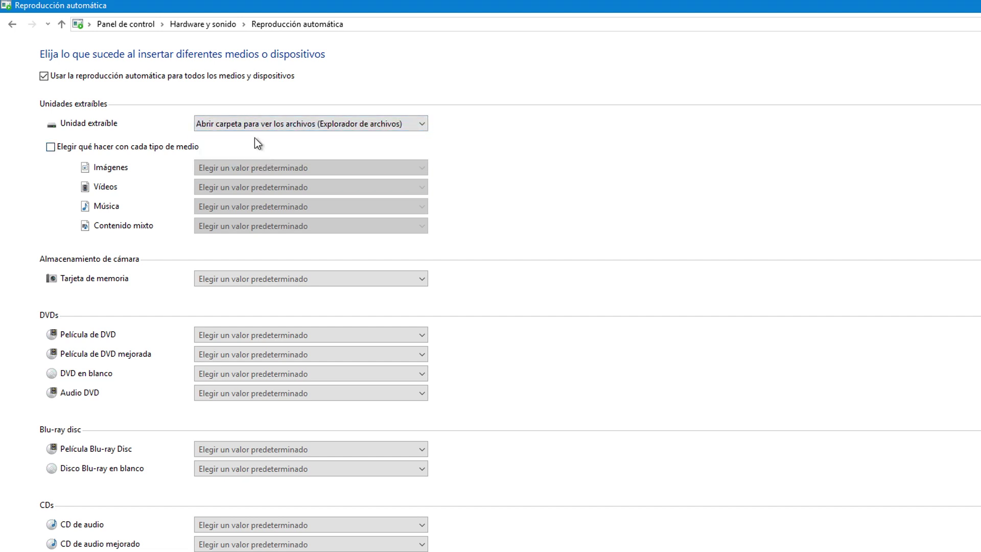
click(333, 126)
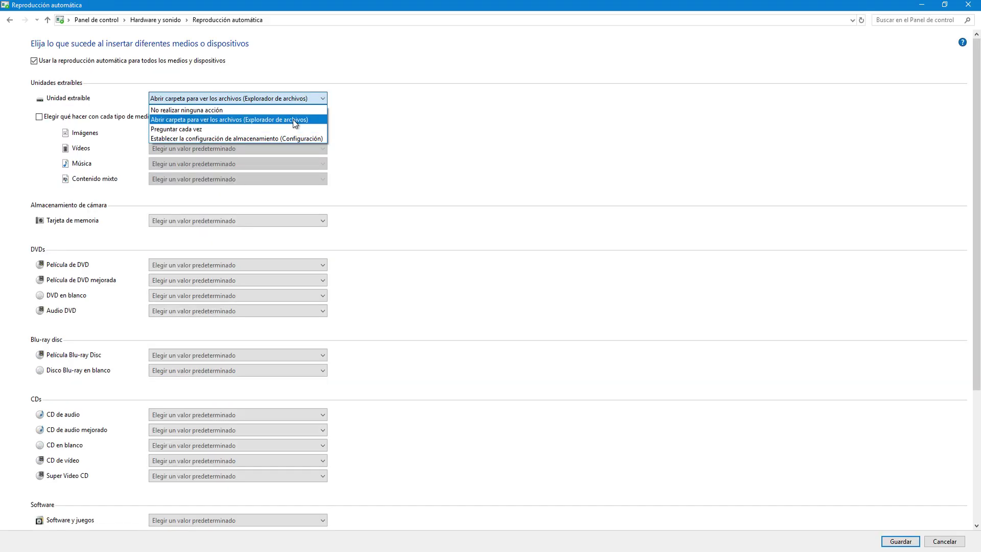
click(237, 118)
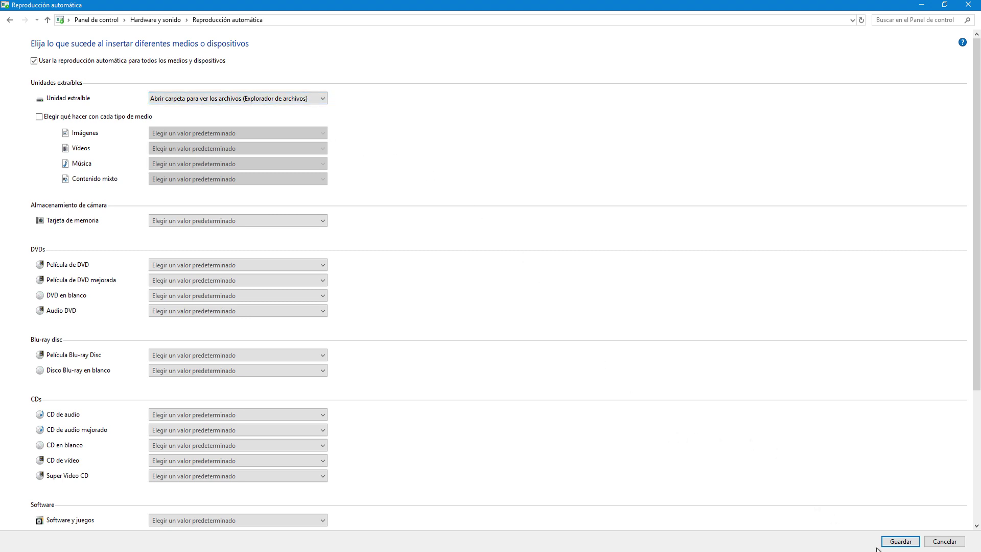
Save the Reproducción automática settings, then move the Unidad USB (H:) folder window aside and close it.
click(899, 541)
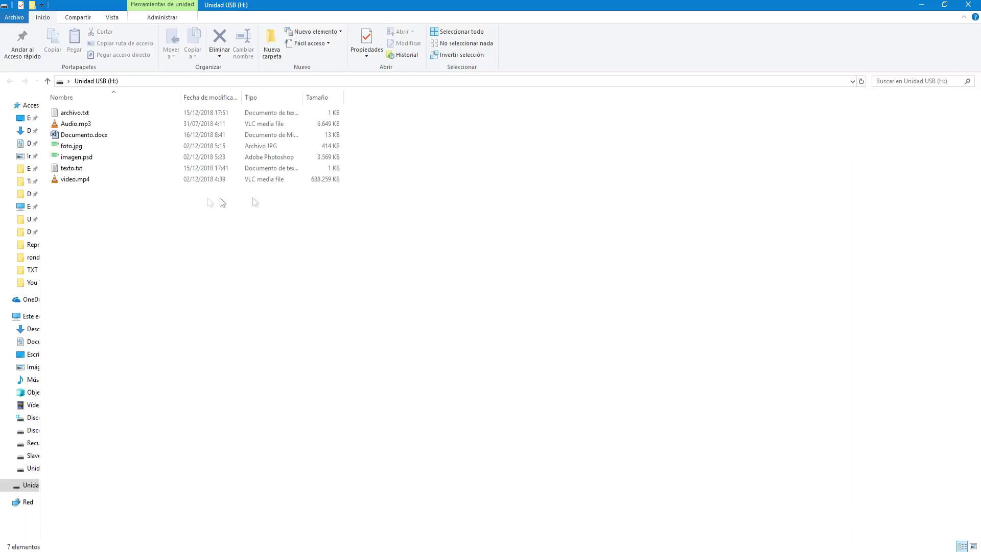
drag(444, 8, 431, 44)
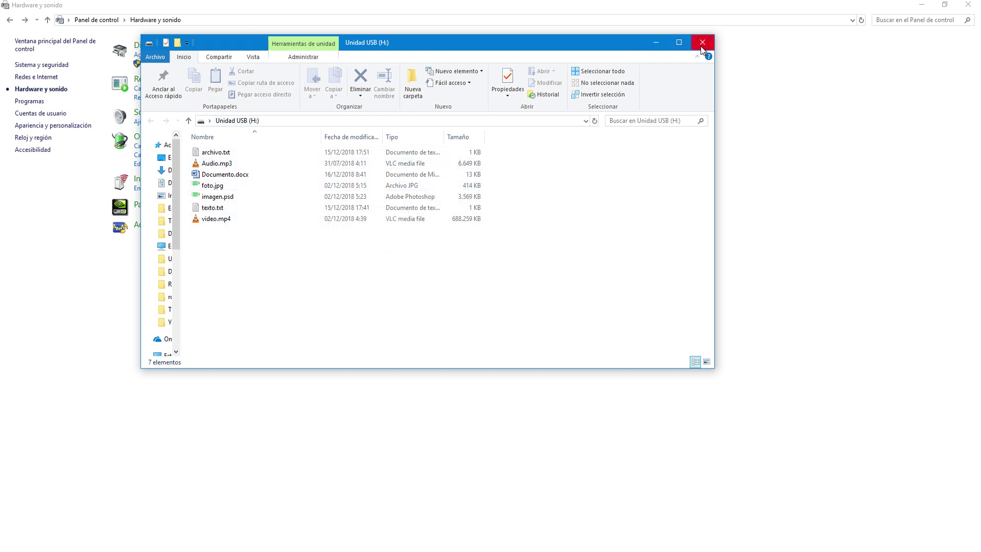
mouse_move(452, 45)
mouse_down()
mouse_move(628, 154)
mouse_move(595, 132)
mouse_move(520, 123)
mouse_up()
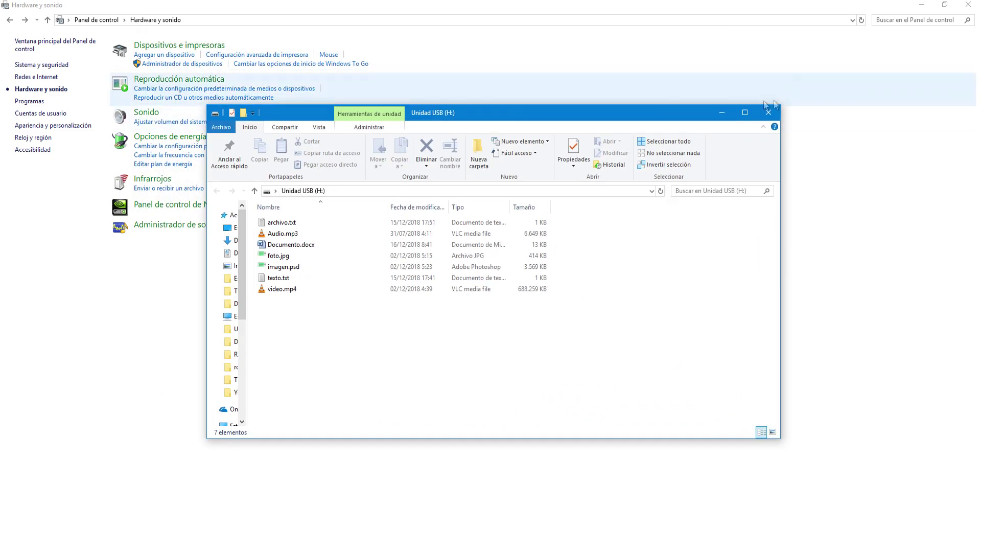
click(768, 112)
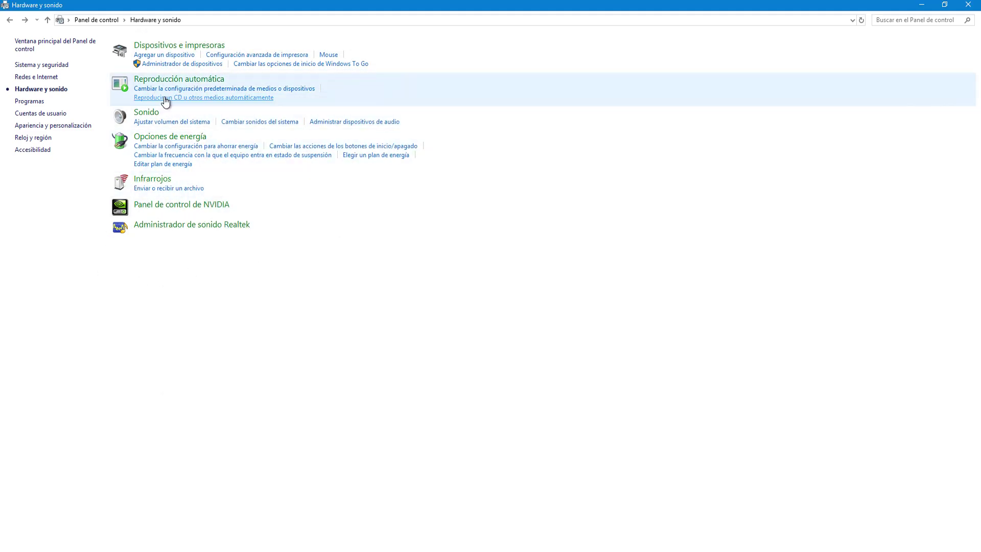
Reopen the Reproducción automática settings and review the actions offered for CD de audio and the Thor_E device.
click(176, 82)
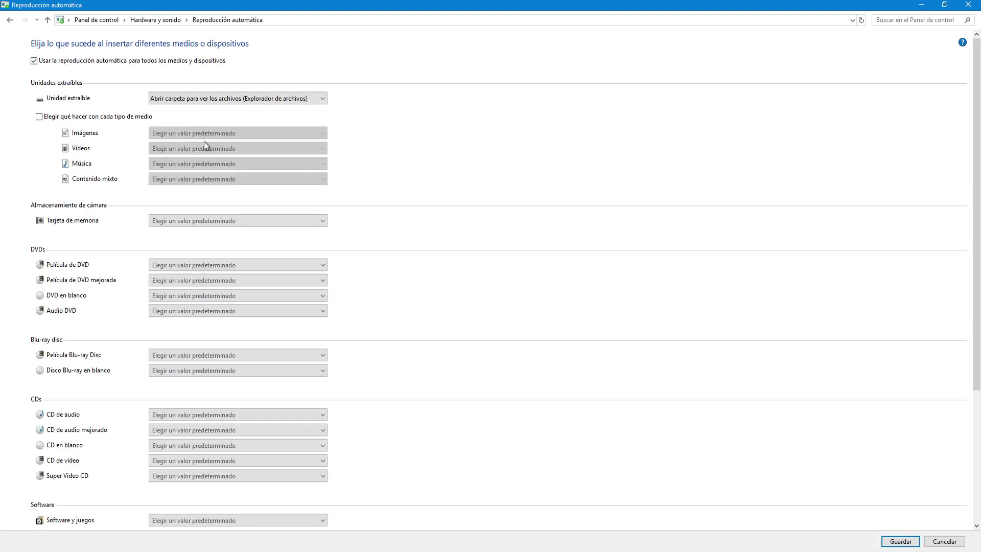
scroll(980, 174, down, 2)
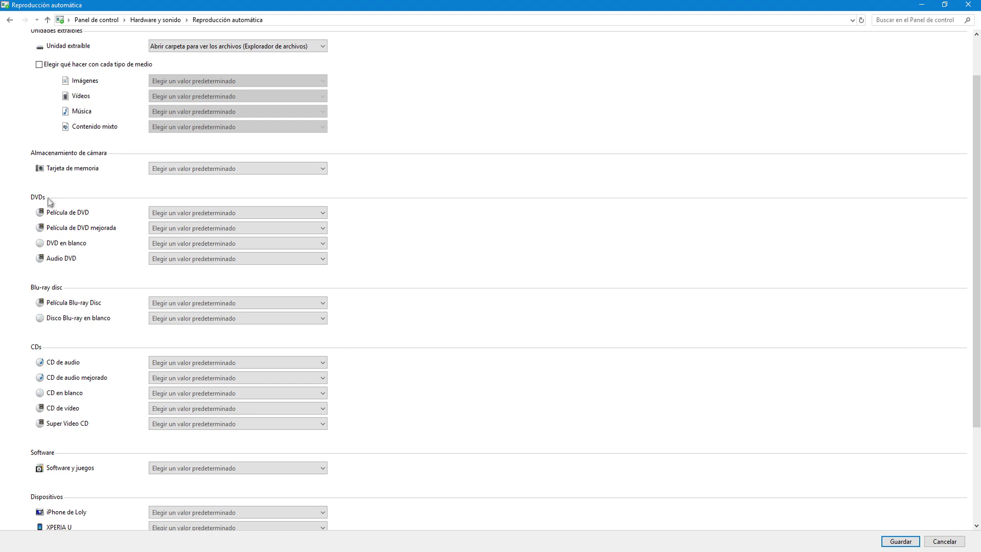
click(190, 363)
click(190, 363)
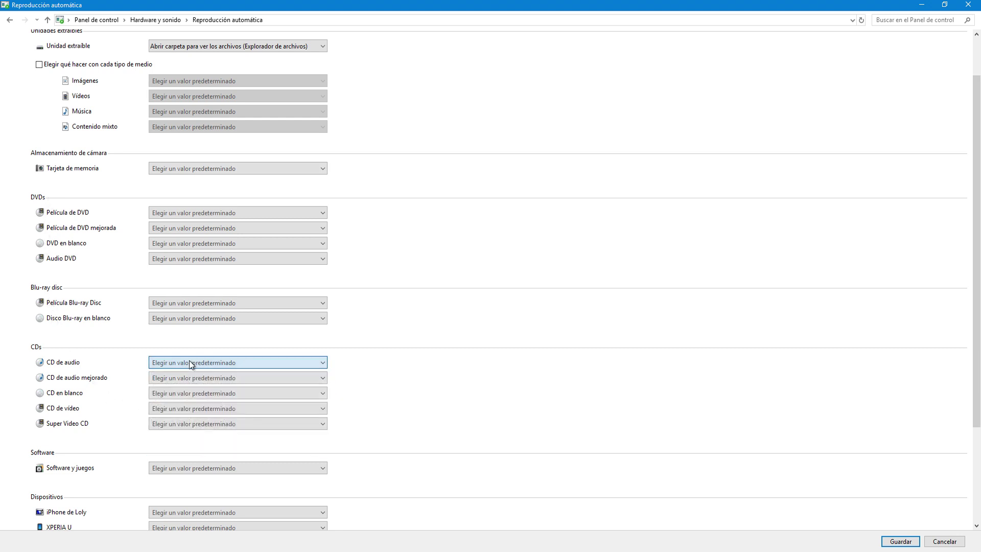
scroll(979, 429, down, 5)
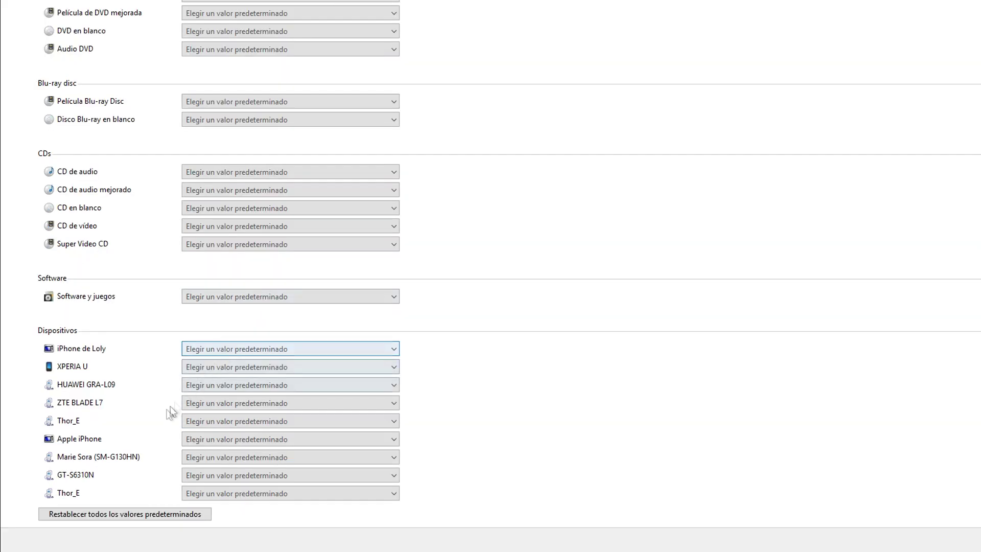
click(207, 421)
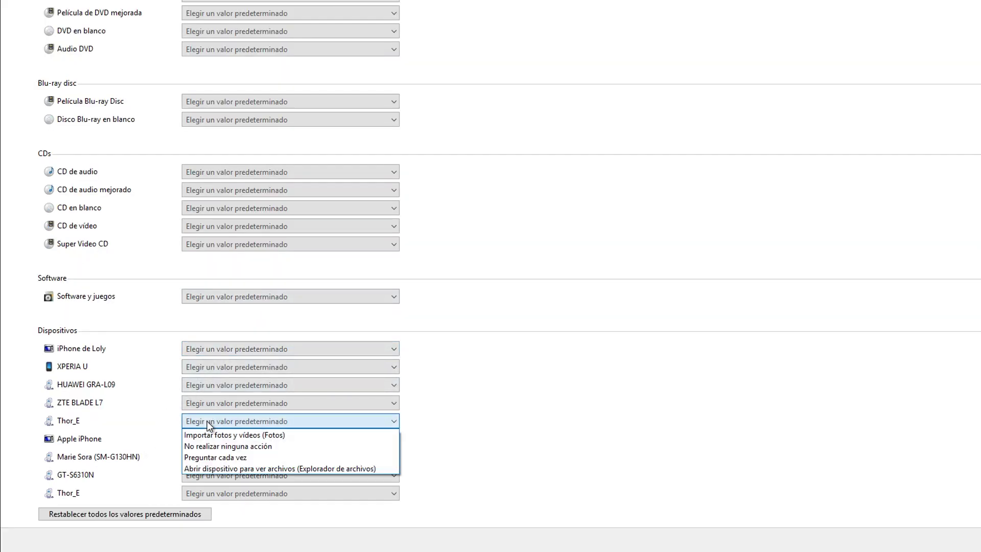
click(224, 458)
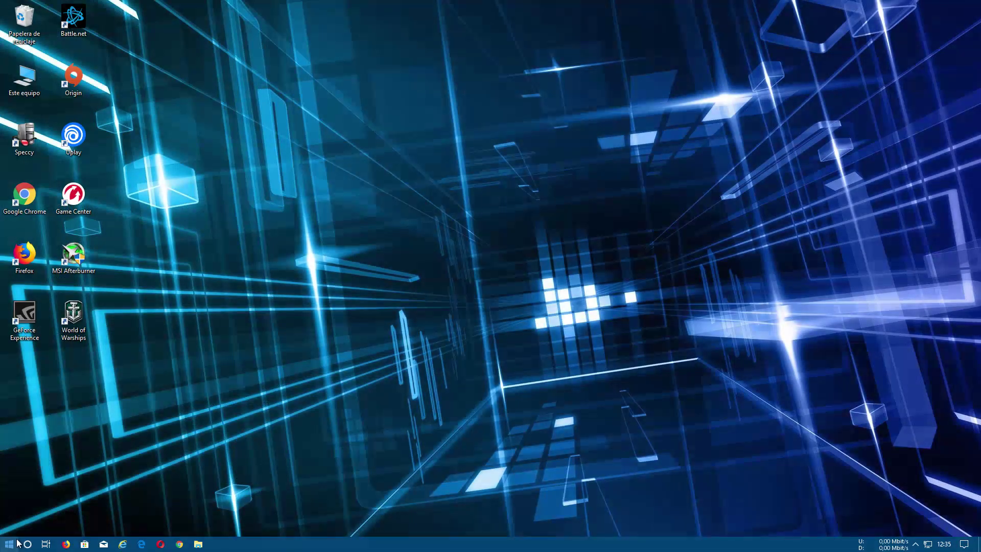
Search Windows for "configuracion", open the Configuración app and go to the Reproducción automática page under Dispositivos.
click(23, 545)
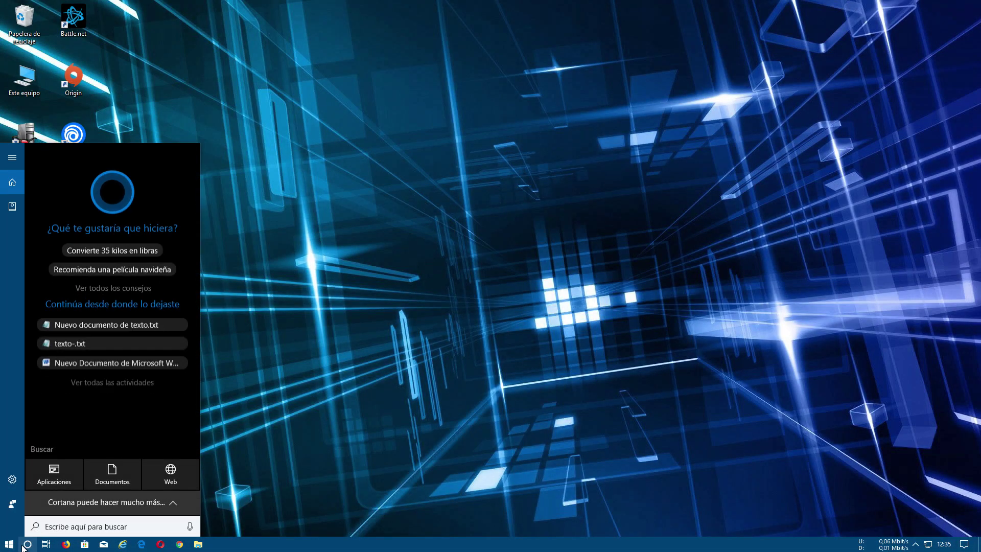
text(configur)
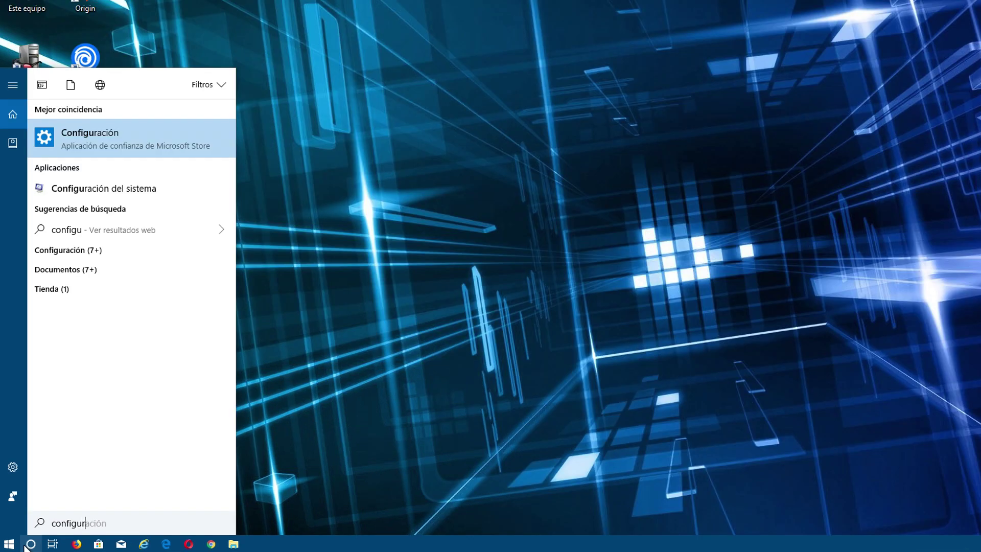
text(acion)
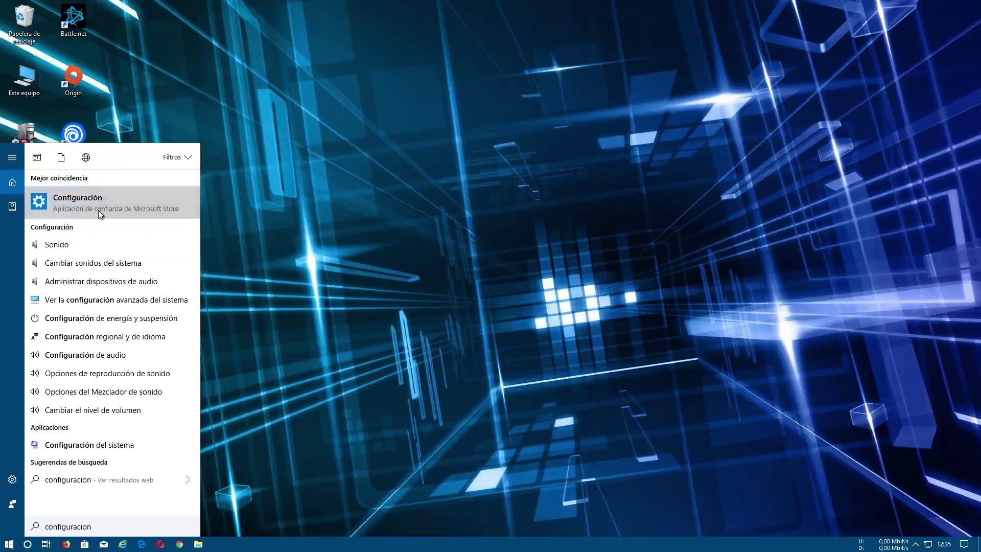
click(79, 153)
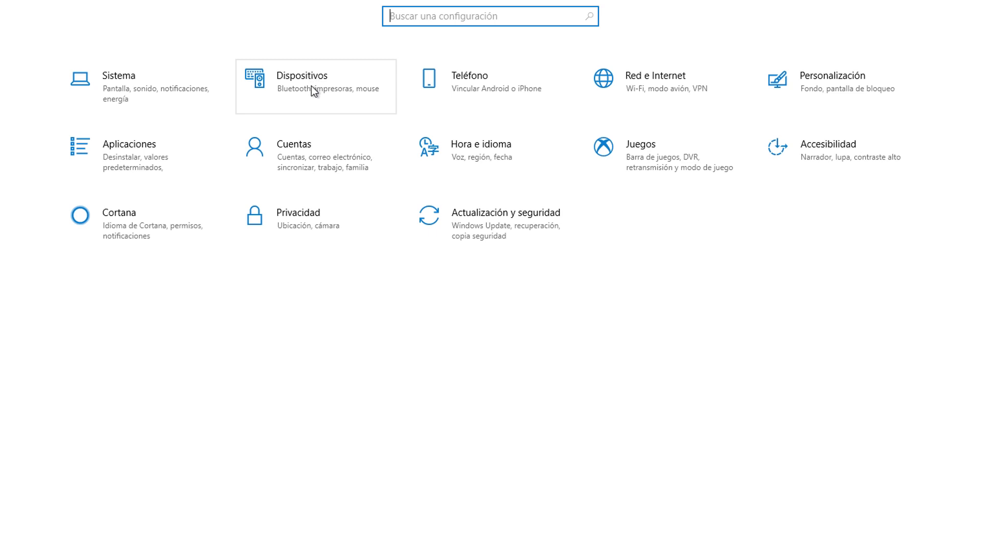
click(309, 85)
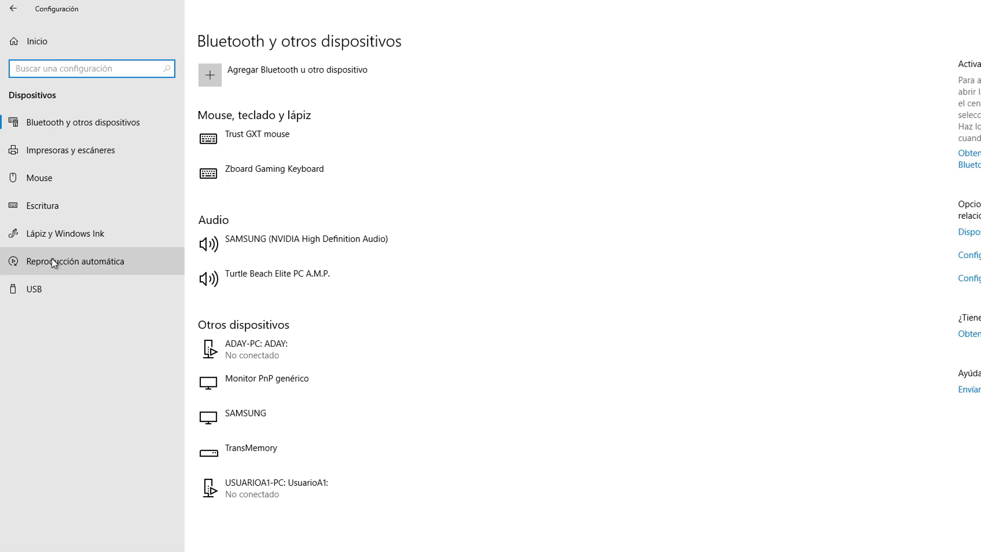
click(54, 261)
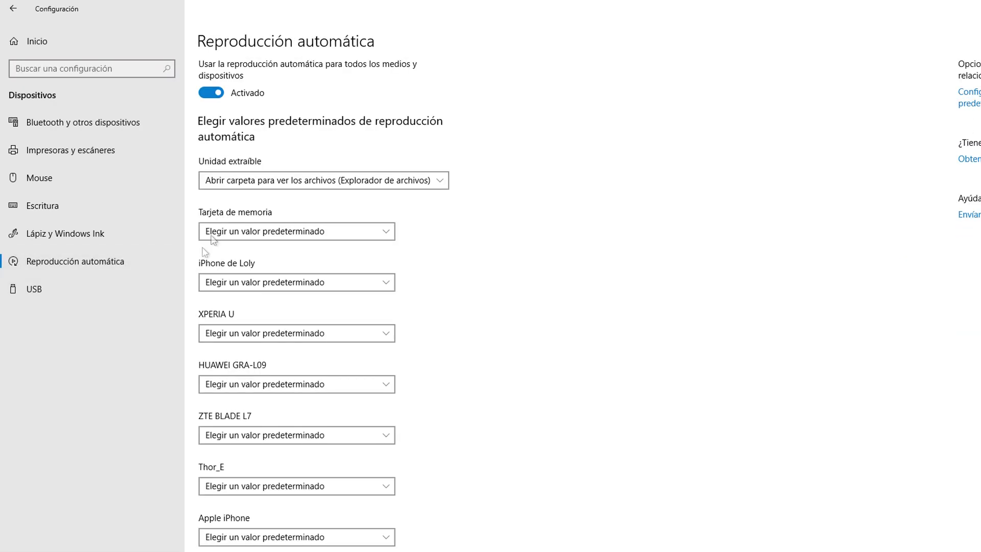
Look over the device defaults and switch automatic playback for all media and devices off and back on.
scroll(653, 386, down, 3)
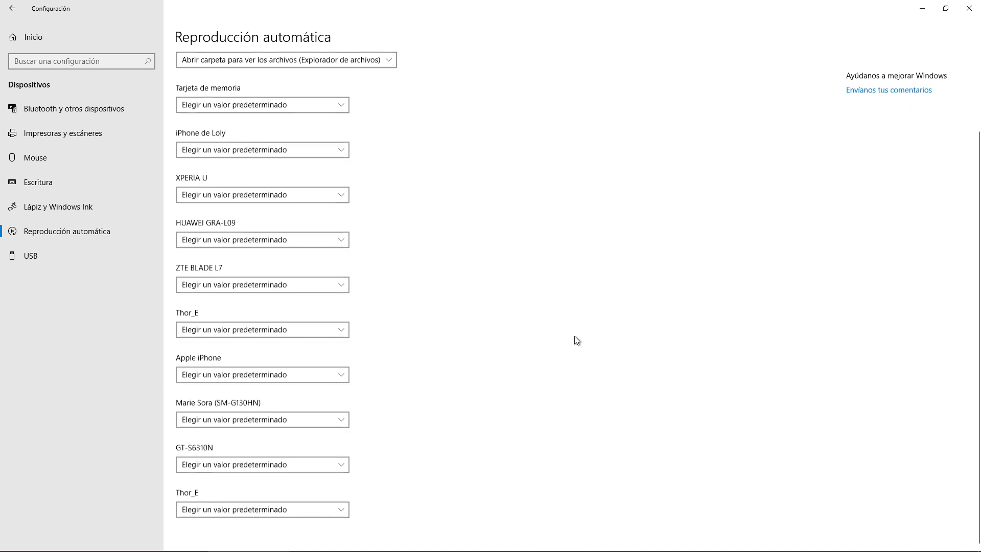
scroll(575, 349, up, 3)
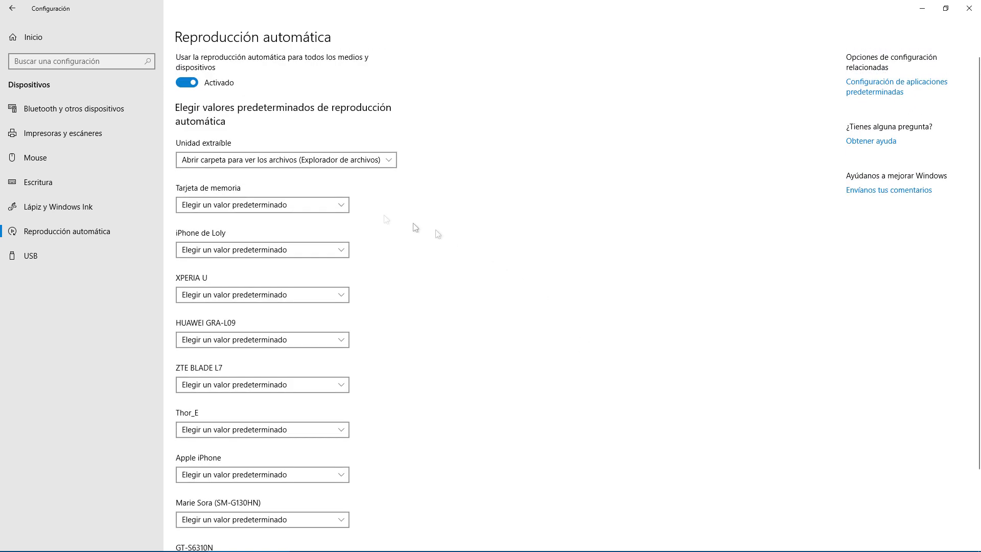
click(193, 86)
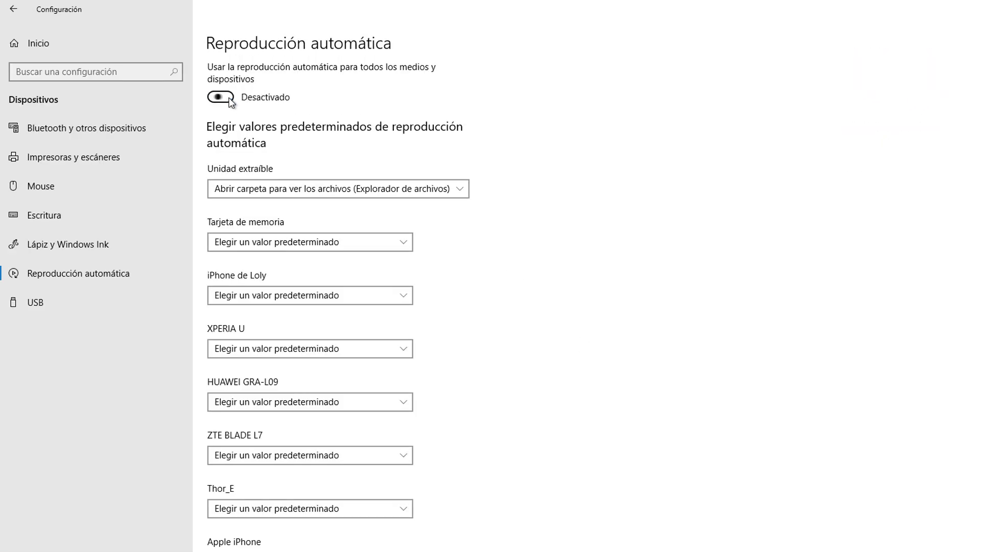
click(226, 100)
Review the actions offered for Unidad extraíble and the list of other devices, and close the Configuración app.
click(360, 189)
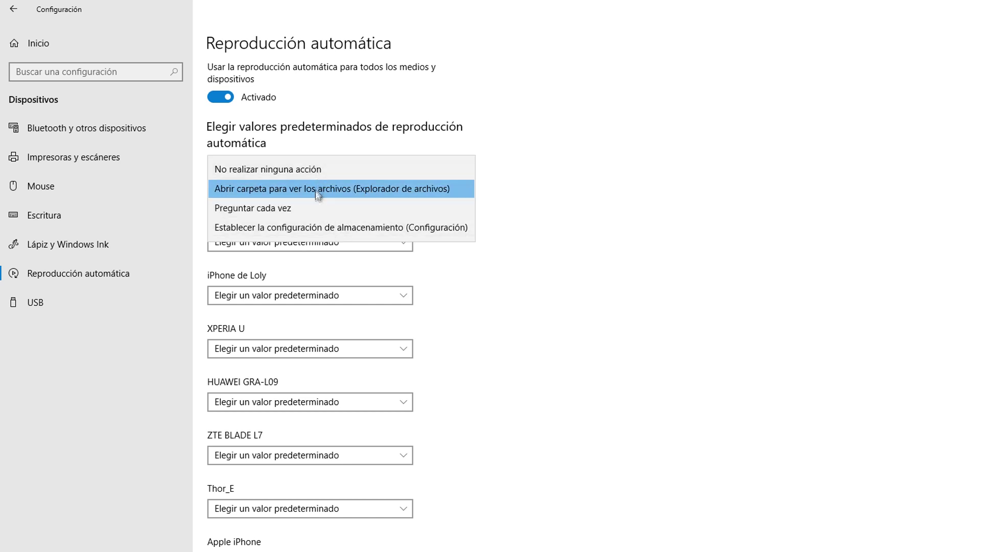
click(502, 158)
scroll(536, 245, down, 2)
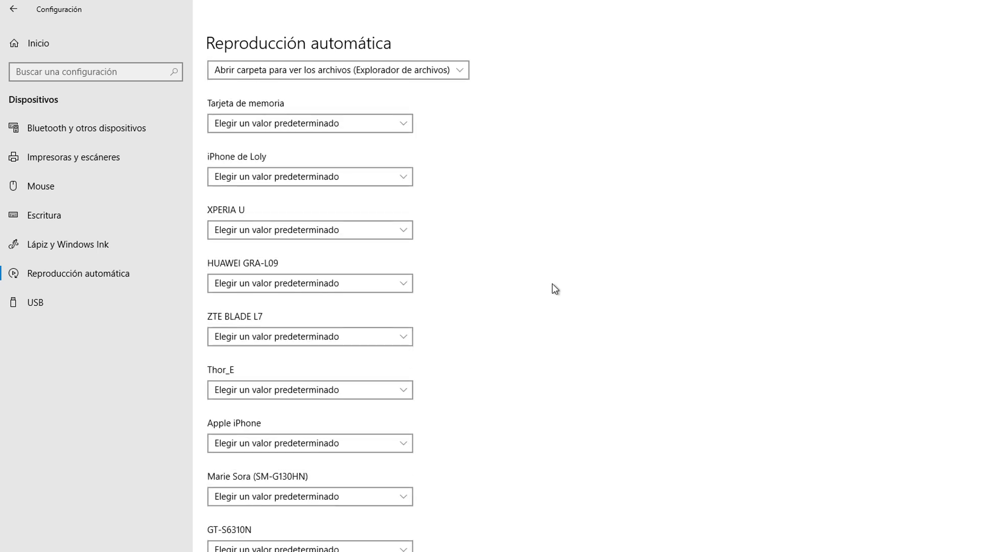
scroll(555, 289, up, 2)
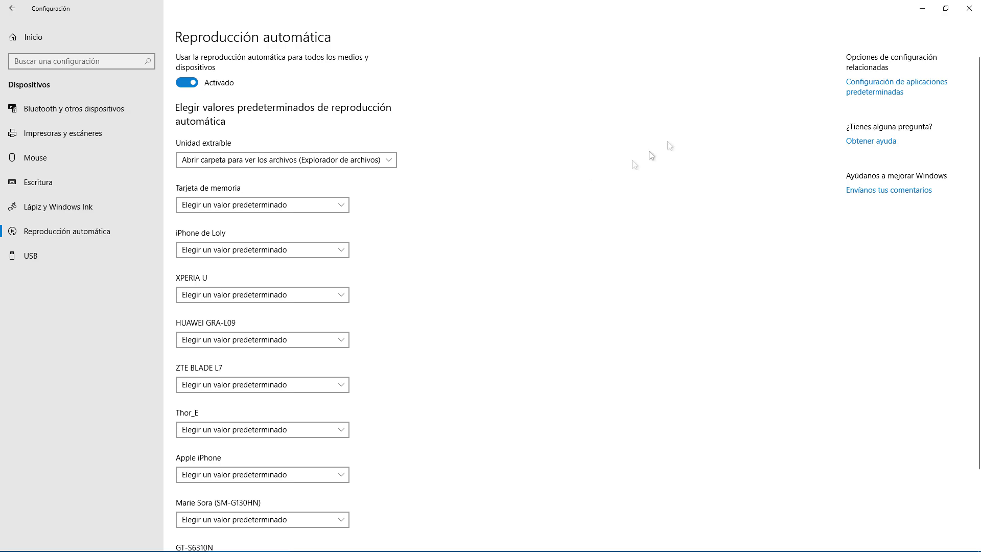
click(969, 8)
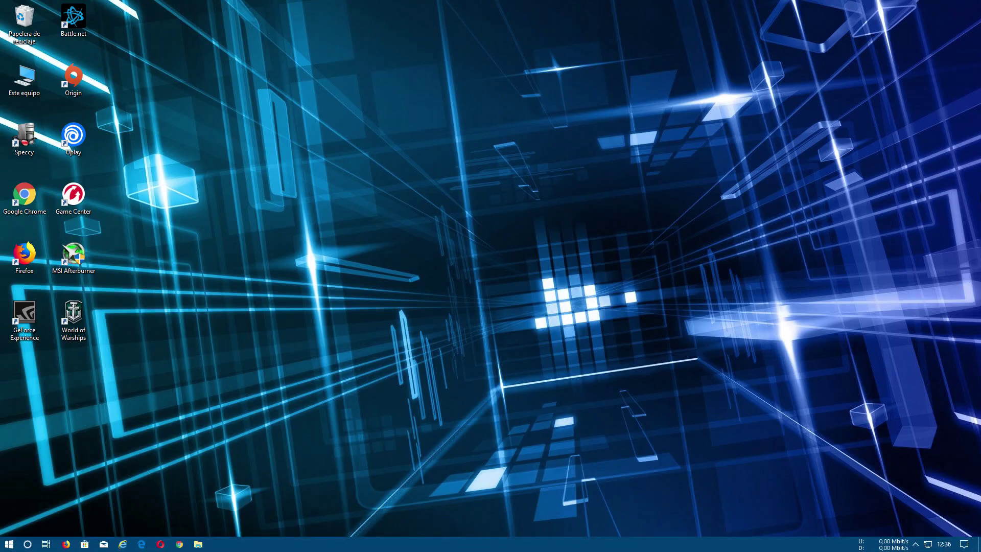